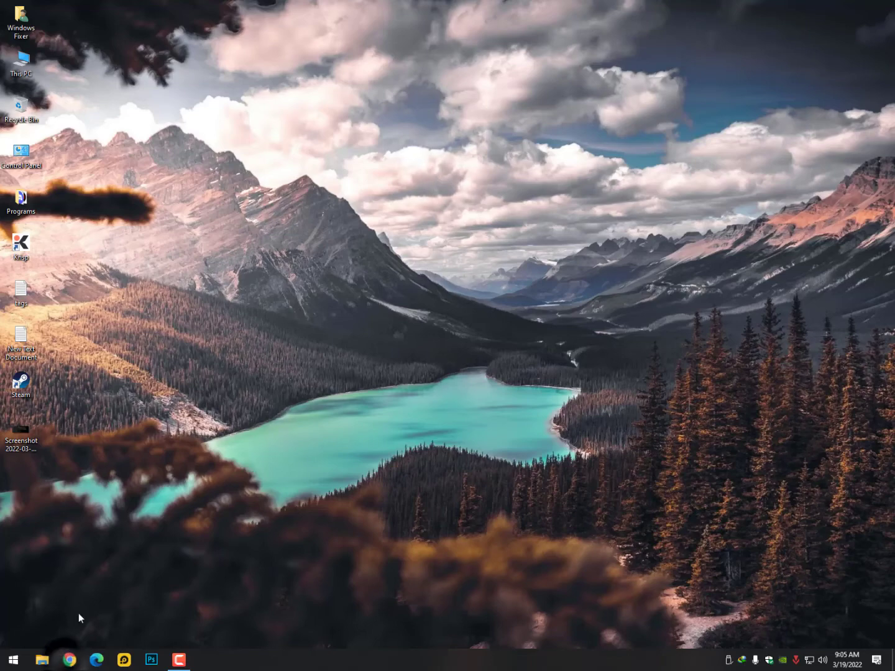
- Open listvpn.net in a new tab and generate a free India PPTP account's credentials
left_click(69, 659)
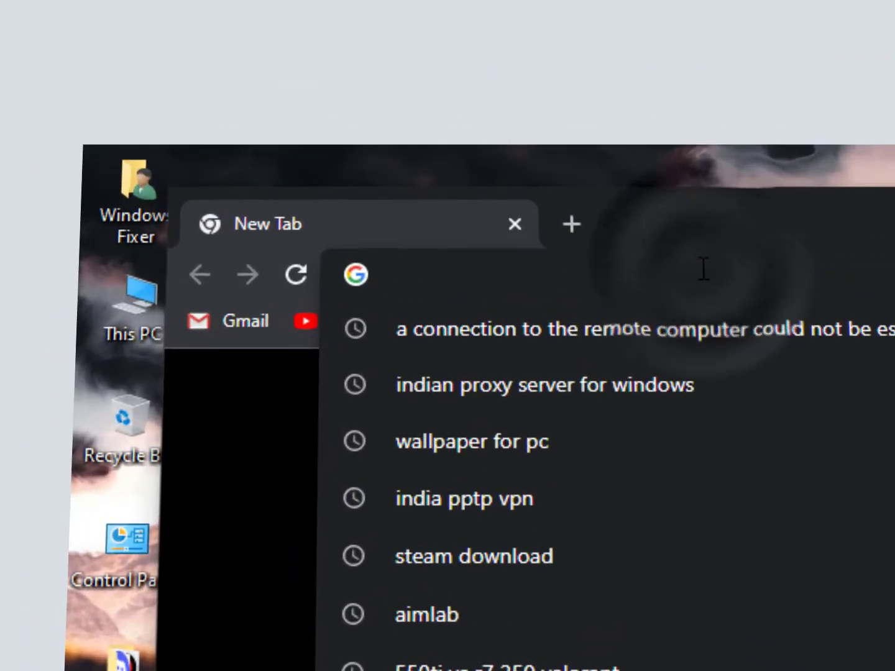
type("list")
key("Return")
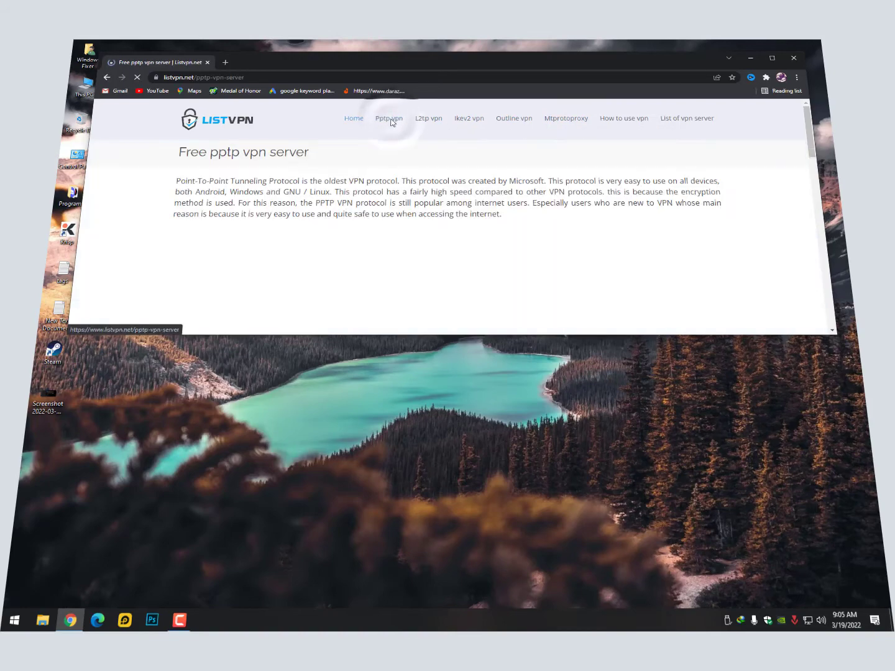
scroll(391, 124, "down", 2)
scroll(436, 189, "down", 1)
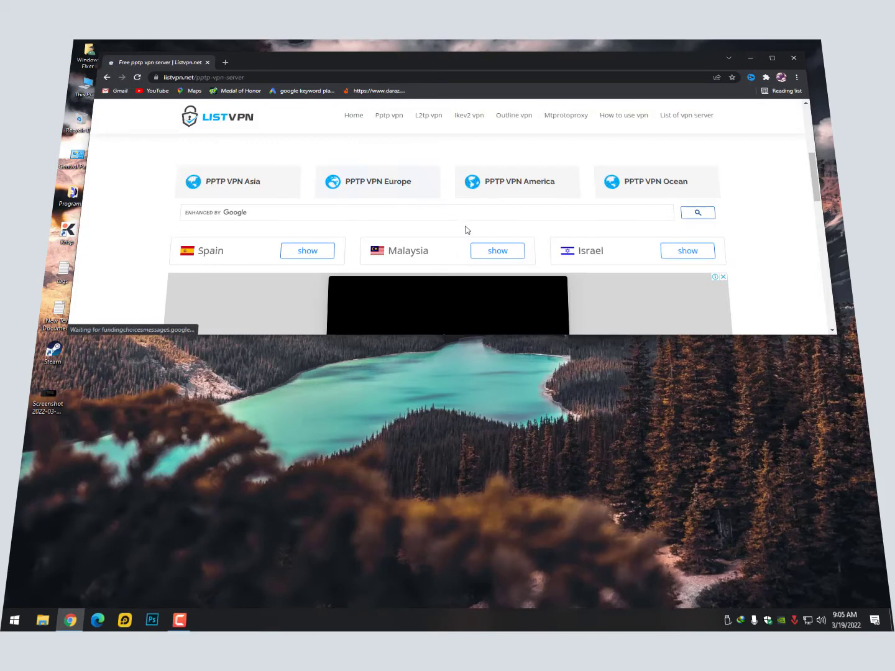
scroll(465, 229, "down", 1)
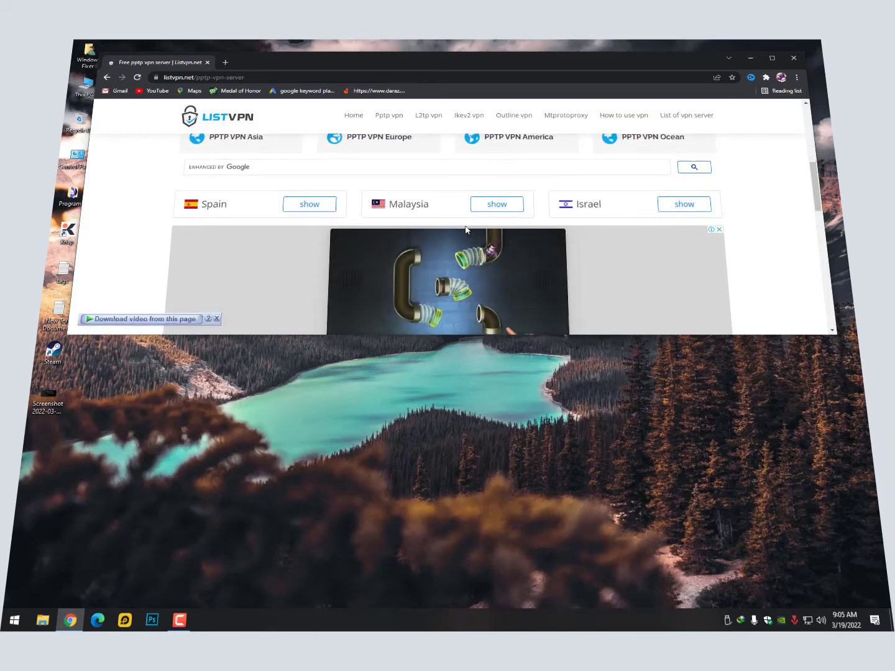
scroll(466, 229, "down", 2)
scroll(465, 230, "down", 1)
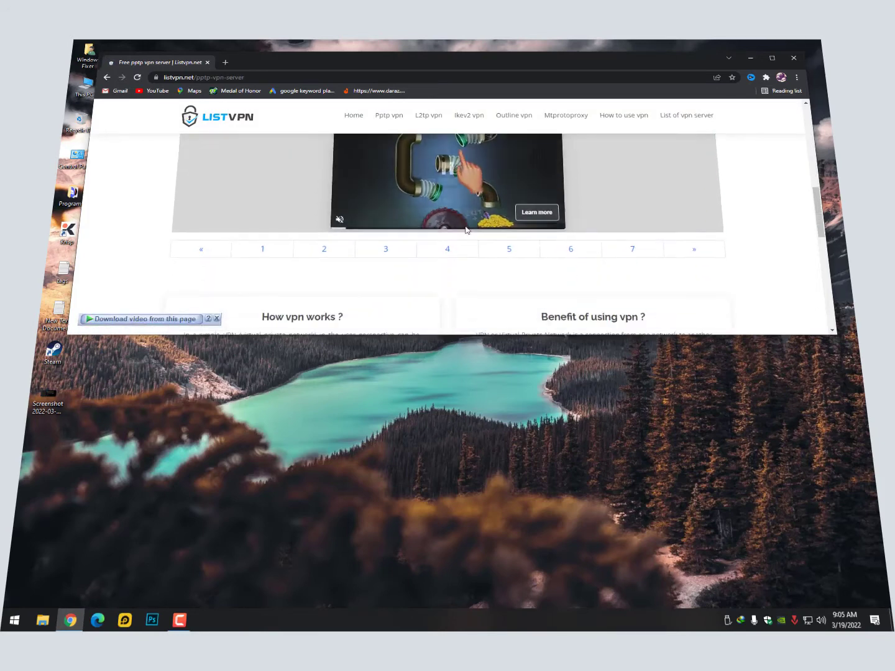
scroll(466, 231, "up", 4)
scroll(465, 230, "down", 3)
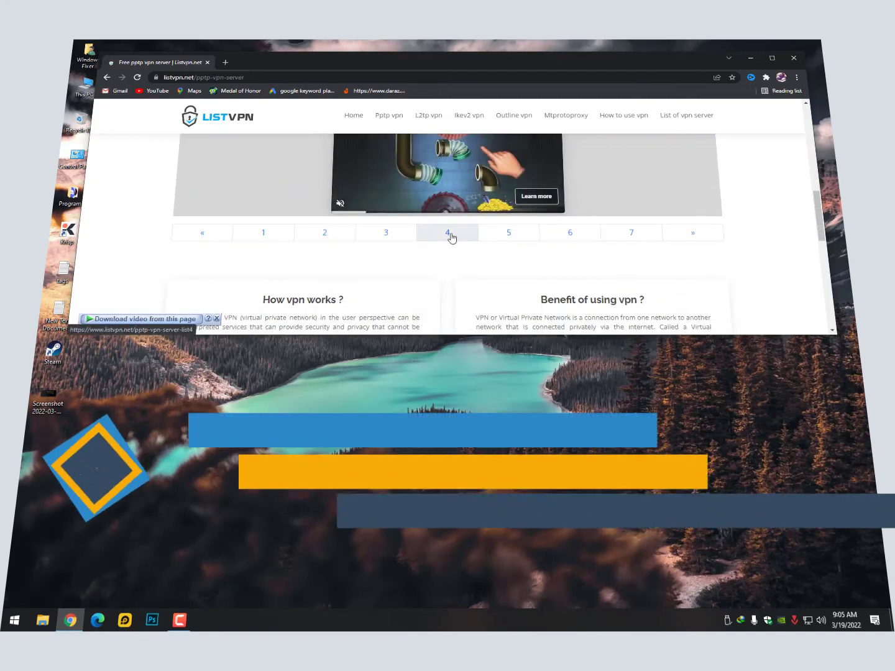
scroll(451, 238, "up", 2)
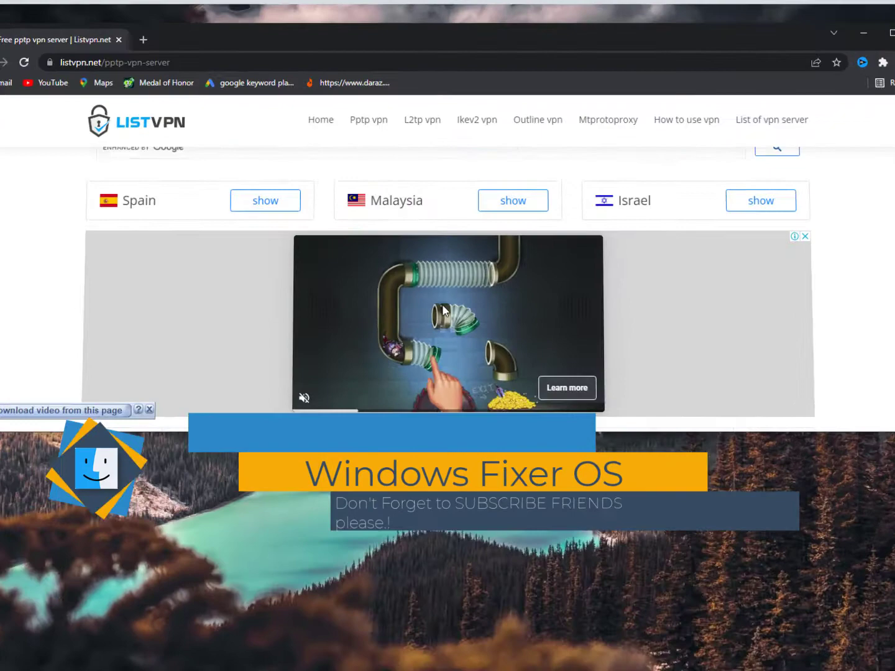
scroll(441, 329, "up", 1)
scroll(442, 328, "down", 2)
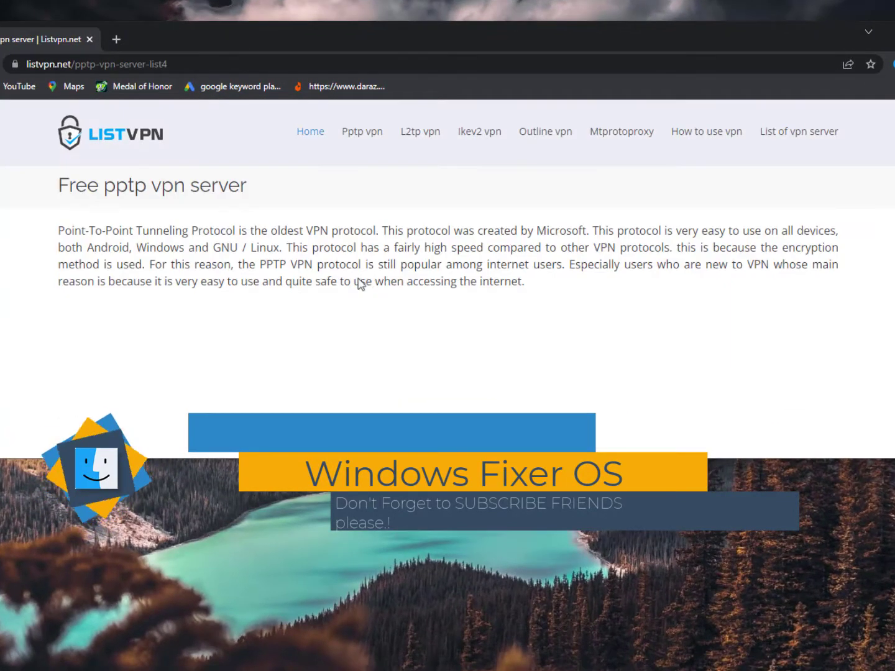
scroll(358, 284, "up", 1)
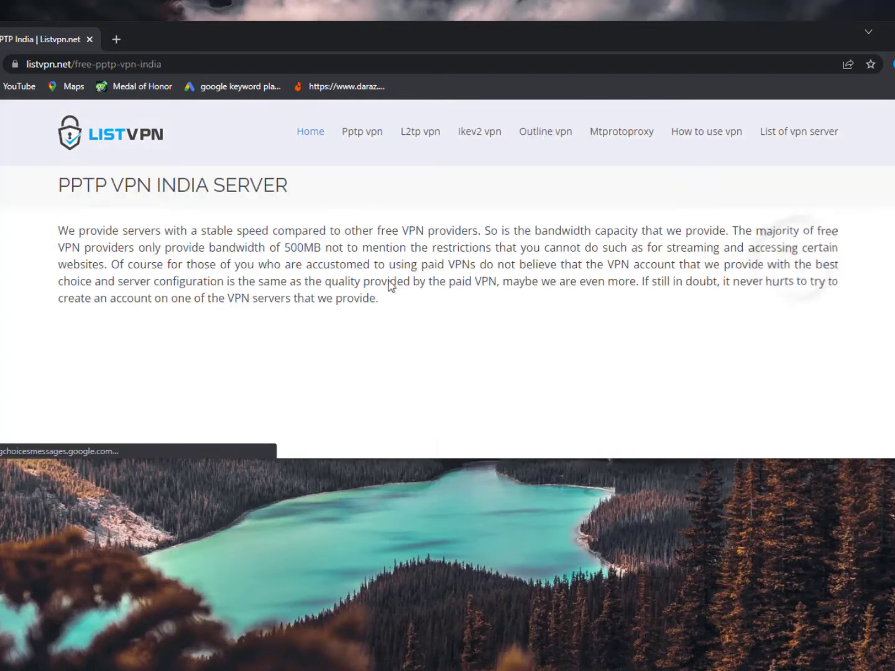
scroll(300, 287, "down", 1)
scroll(302, 285, "down", 2)
scroll(302, 286, "up", 3)
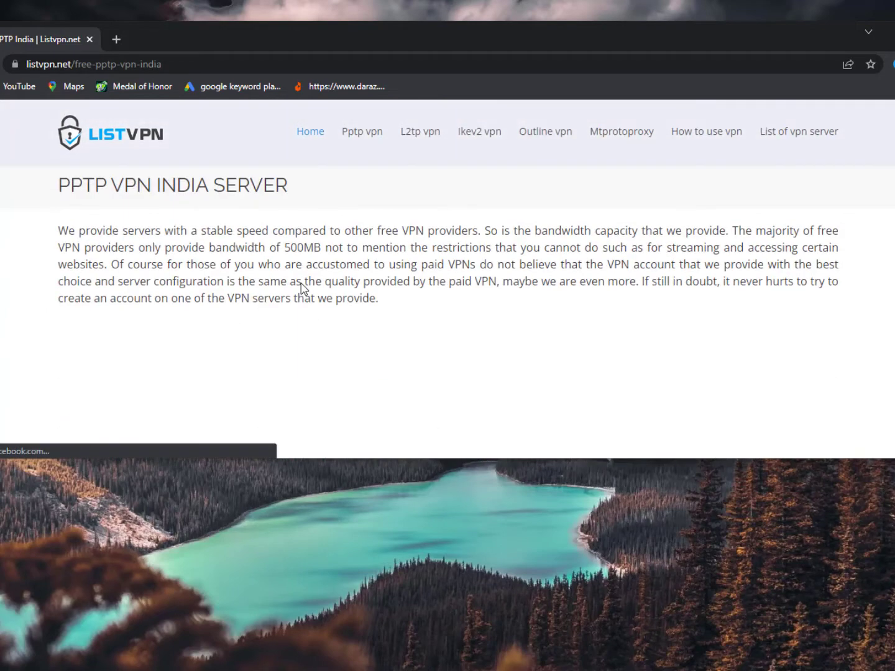
scroll(302, 287, "down", 3)
scroll(302, 288, "down", 2)
scroll(304, 288, "up", 1)
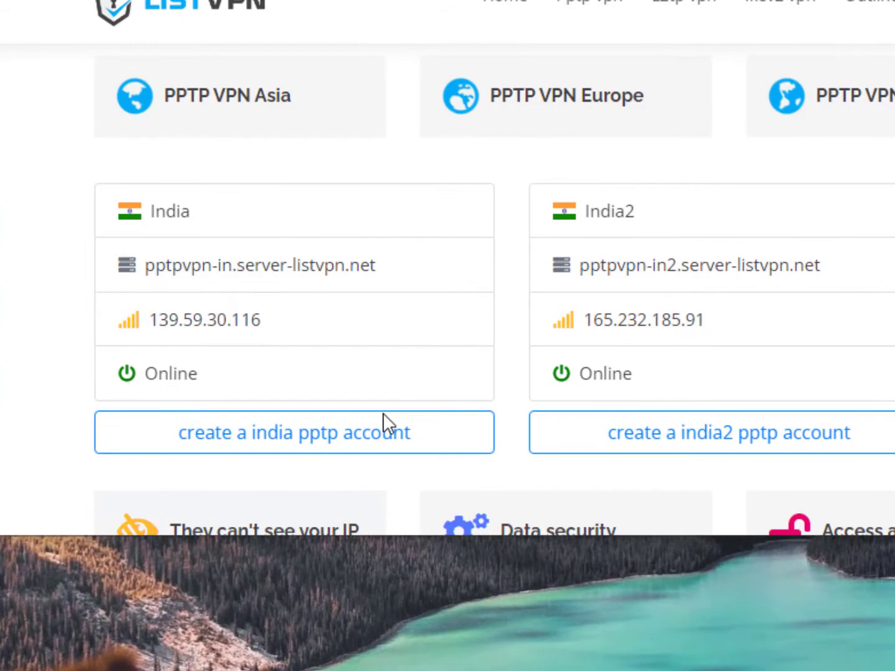
left_click(383, 424)
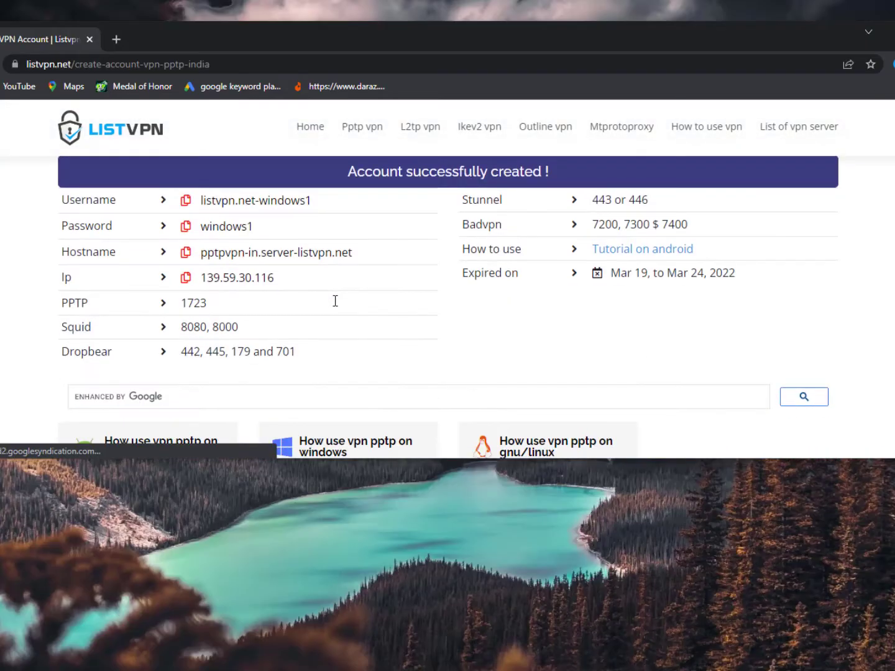
left_click_drag(158, 257, 363, 368)
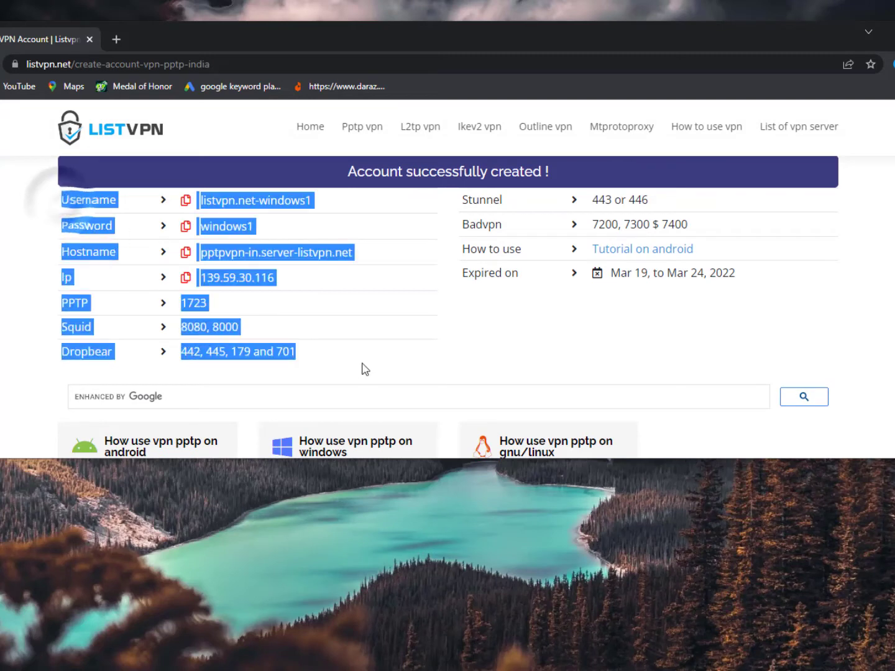
left_click(29, 261)
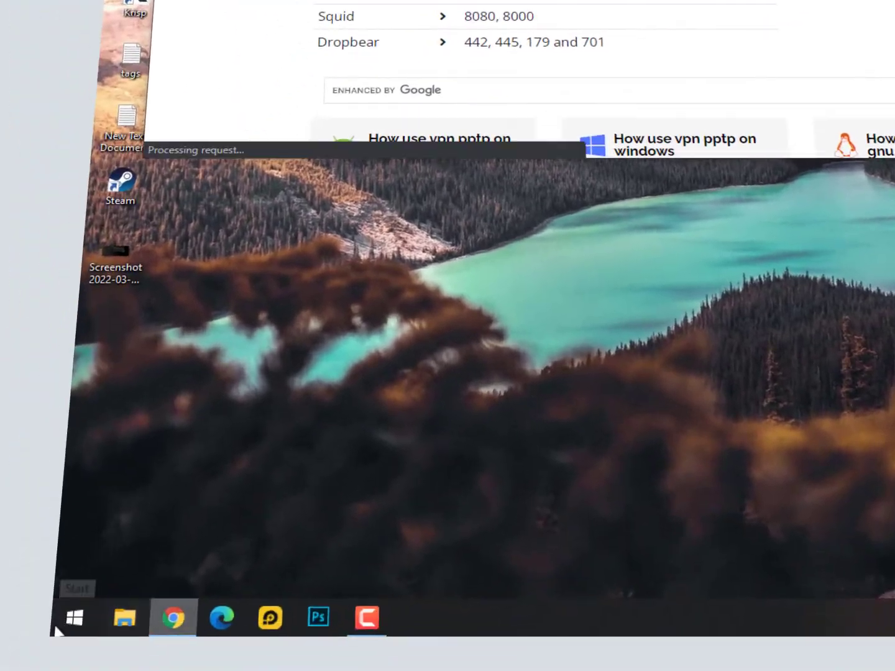
- Open the VPN page under Network & Internet in Windows Settings
key("super")
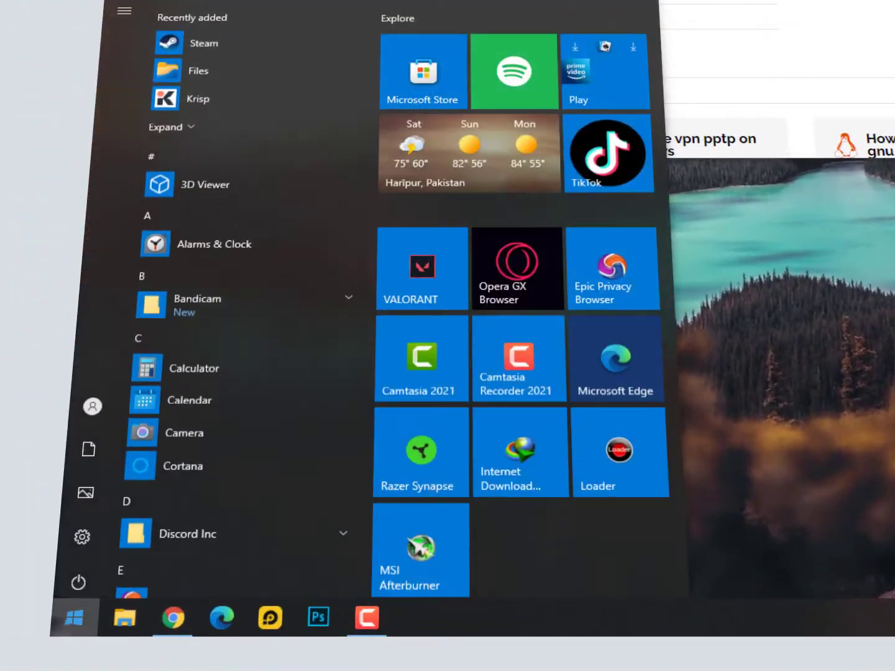
left_click(86, 532)
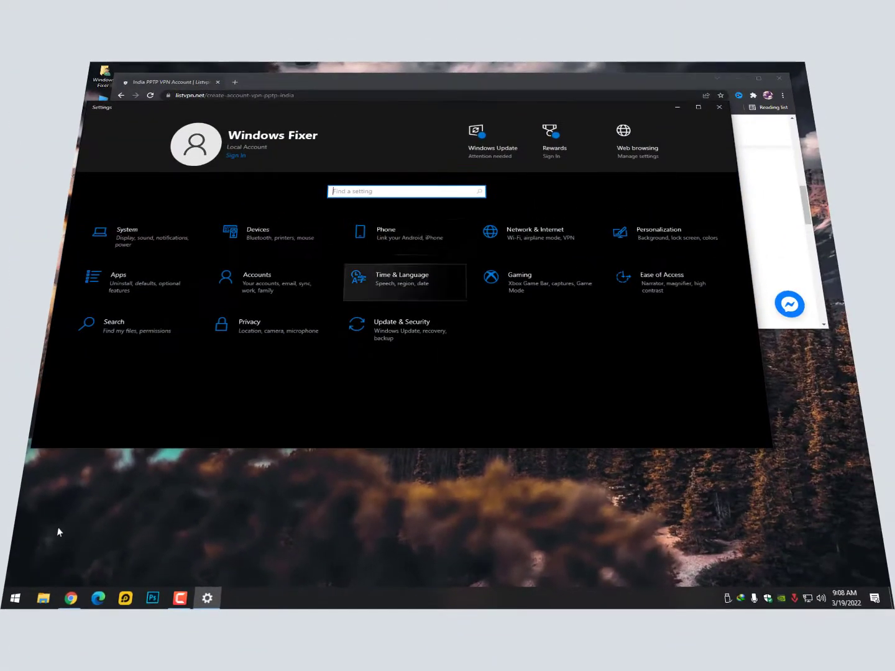
left_click(535, 237)
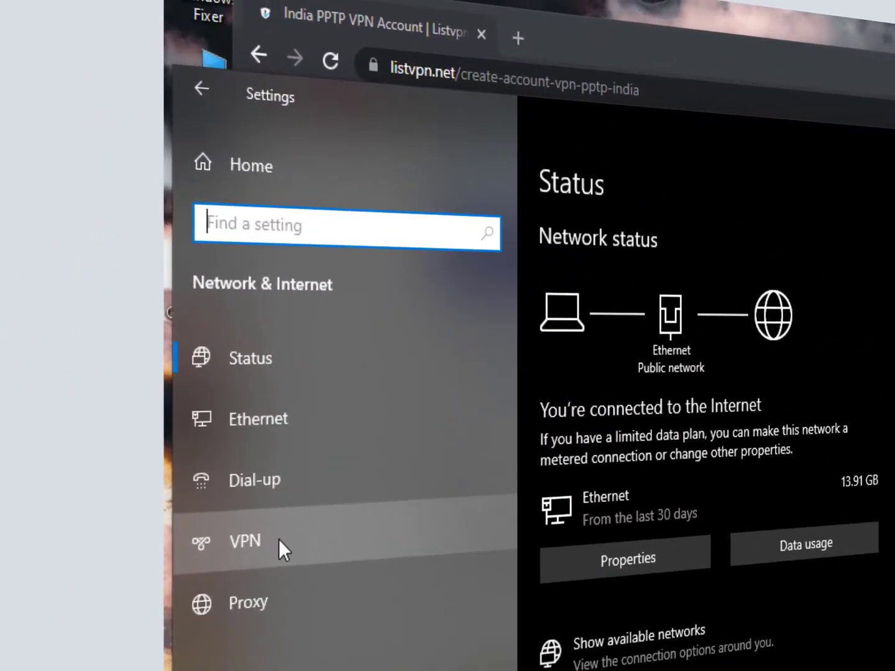
left_click(279, 540)
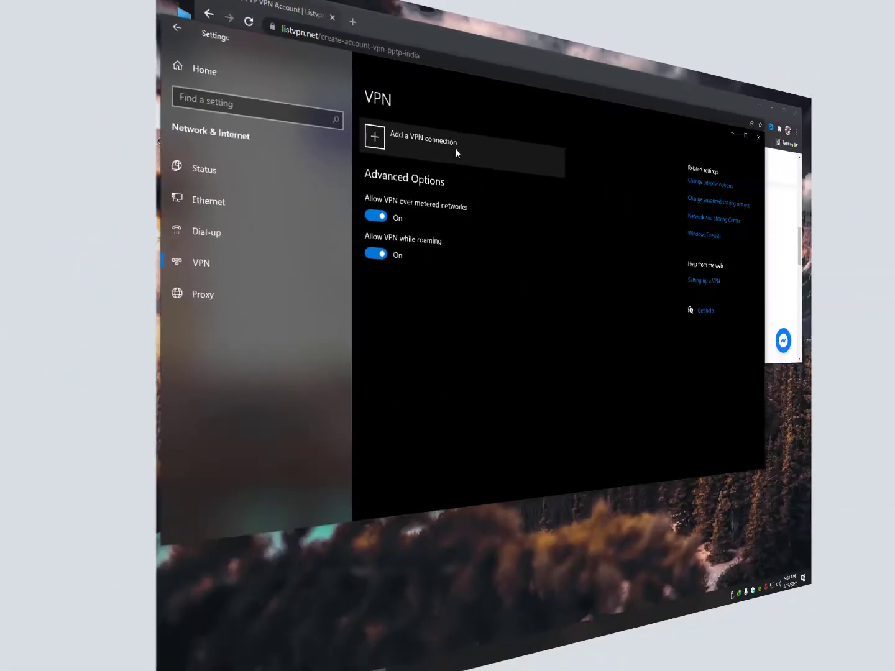
- Add a Windows (built-in) VPN named Windows Fixer, with the window moved beside the account page
left_click(457, 152)
left_click(284, 146)
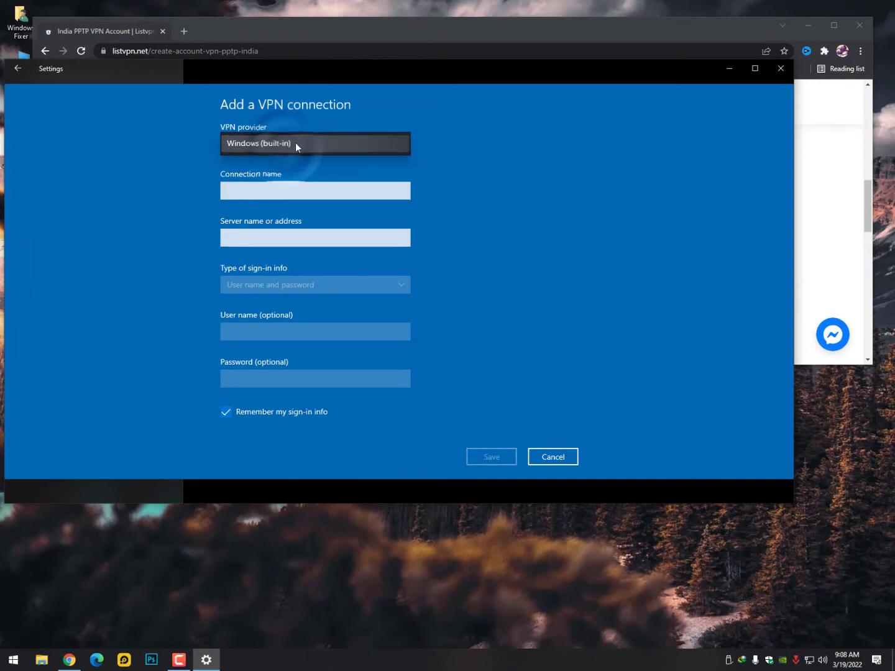
left_click(295, 144)
left_click(270, 184)
type("Windows Fixer")
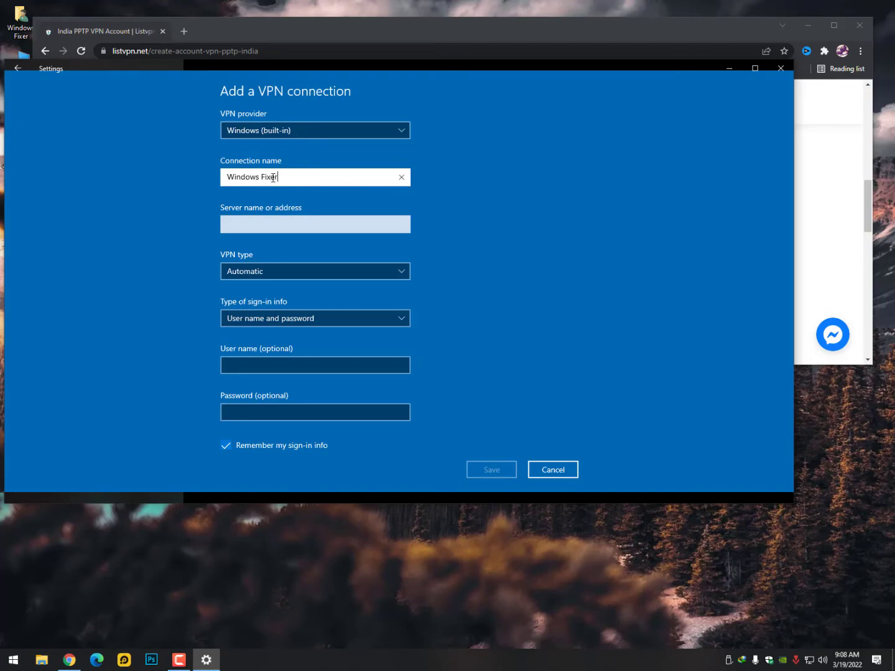
key("Tab")
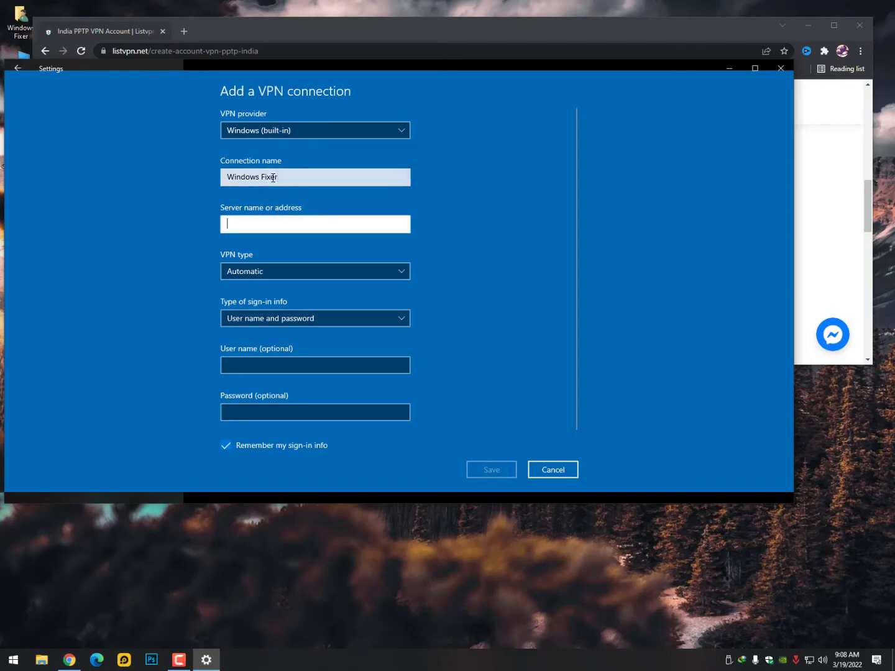
mouse_move(375, 77)
left_mouse_down()
mouse_move(303, 250)
mouse_move(229, 326)
left_mouse_up()
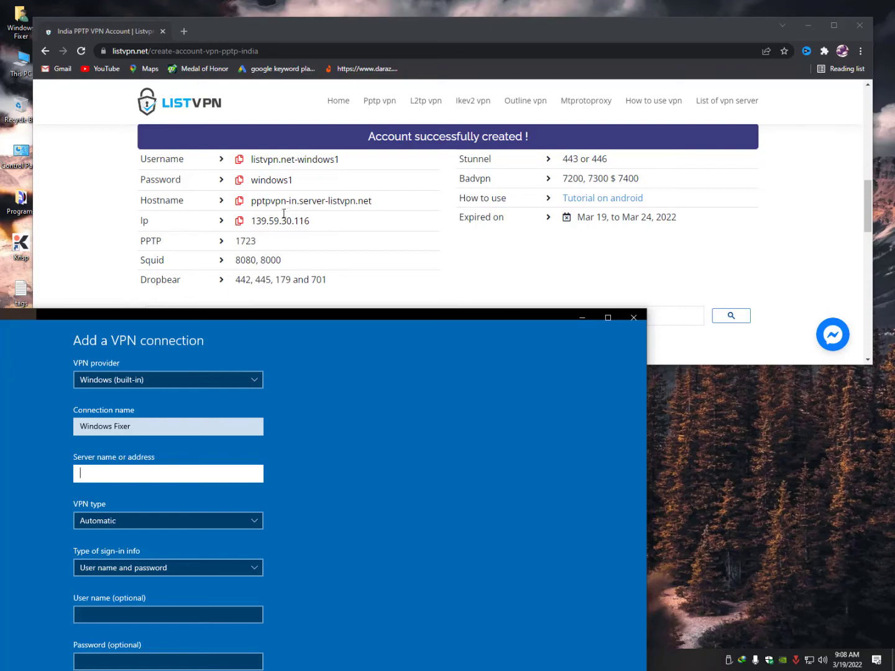
- Paste server IP 139.59.30.116 into the VPN's Server name field
left_click(239, 223)
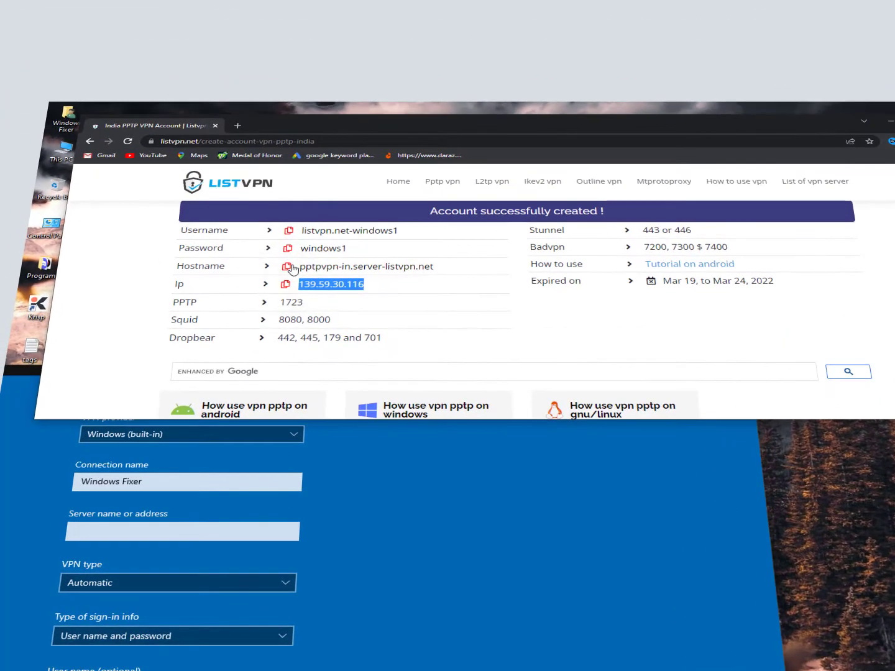
left_click(158, 533)
type("139.59.30.116")
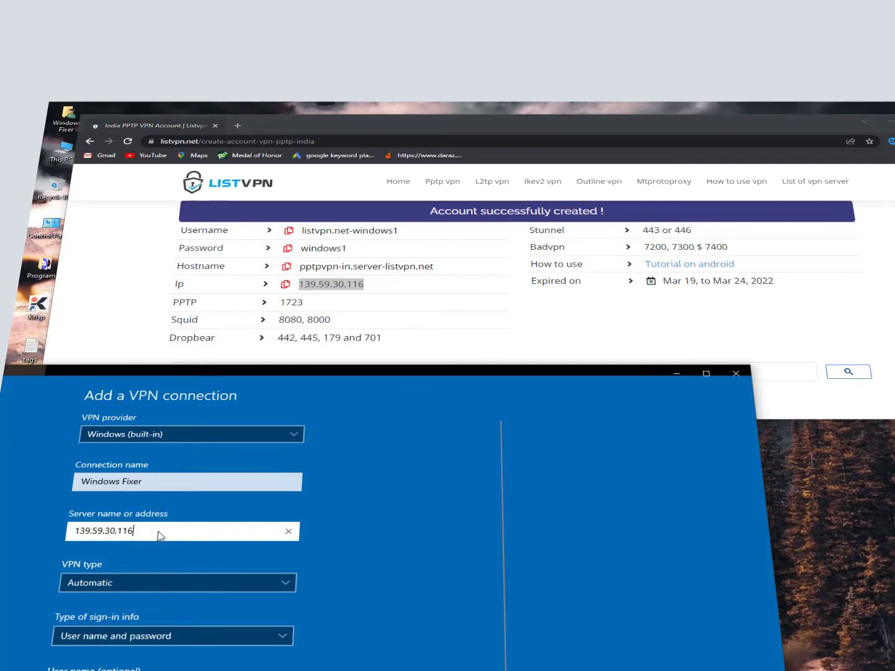
left_click_drag(217, 377, 235, 301)
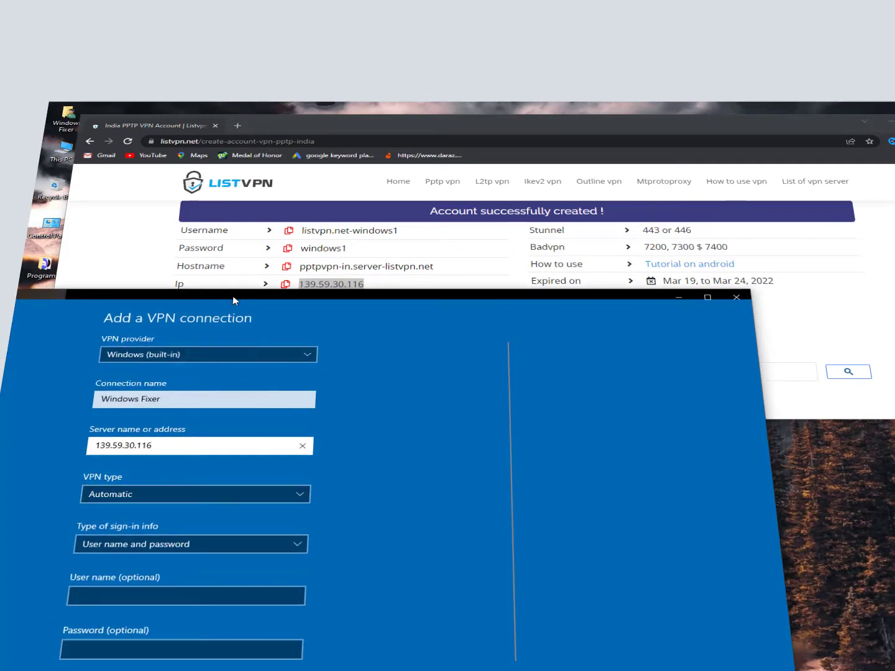
- Set sign-in type to User name and password and enter the account's user name
left_click(121, 543)
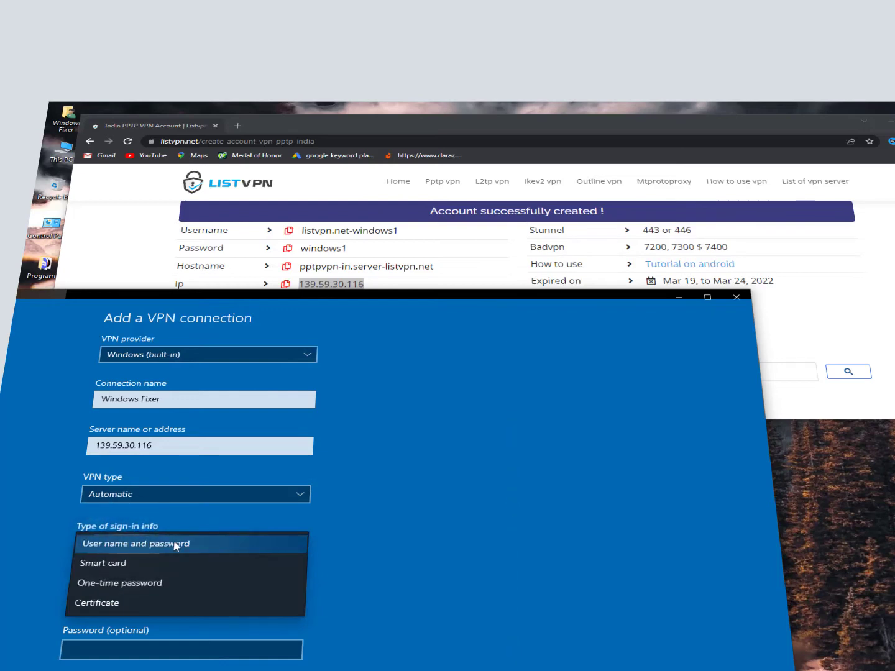
left_click(197, 543)
left_click(169, 594)
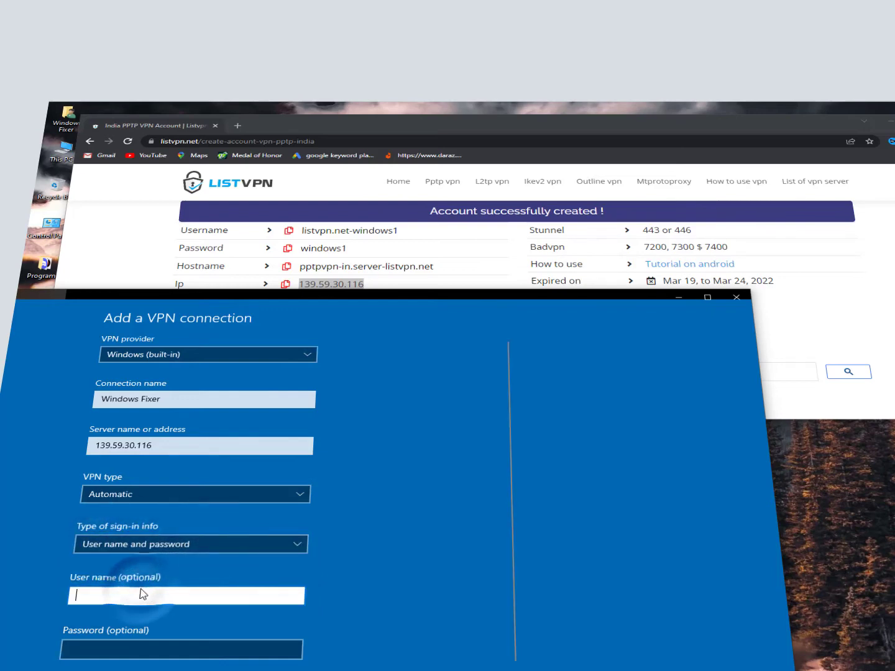
left_click_drag(278, 308, 261, 373)
left_click(289, 230)
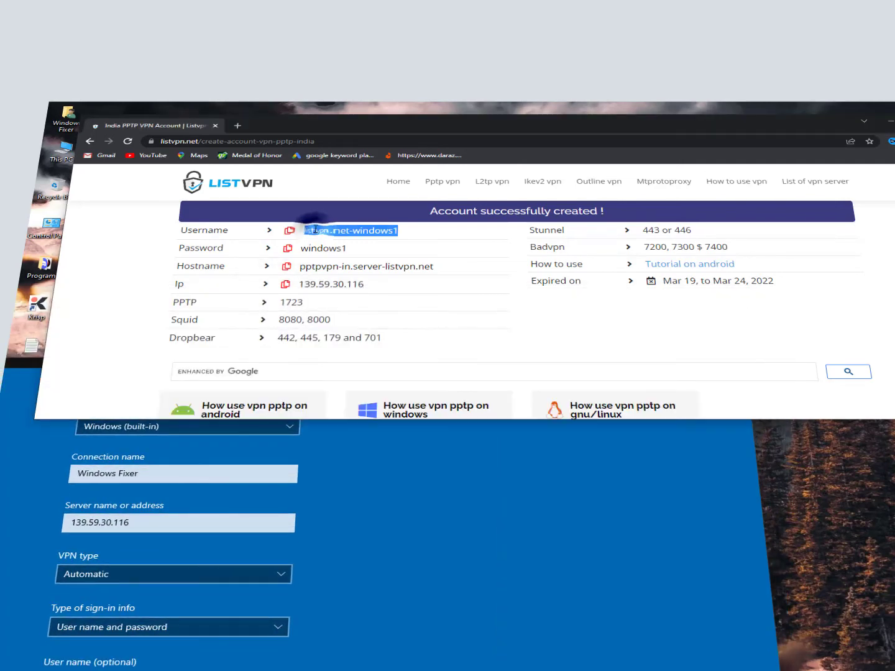
left_click(127, 665)
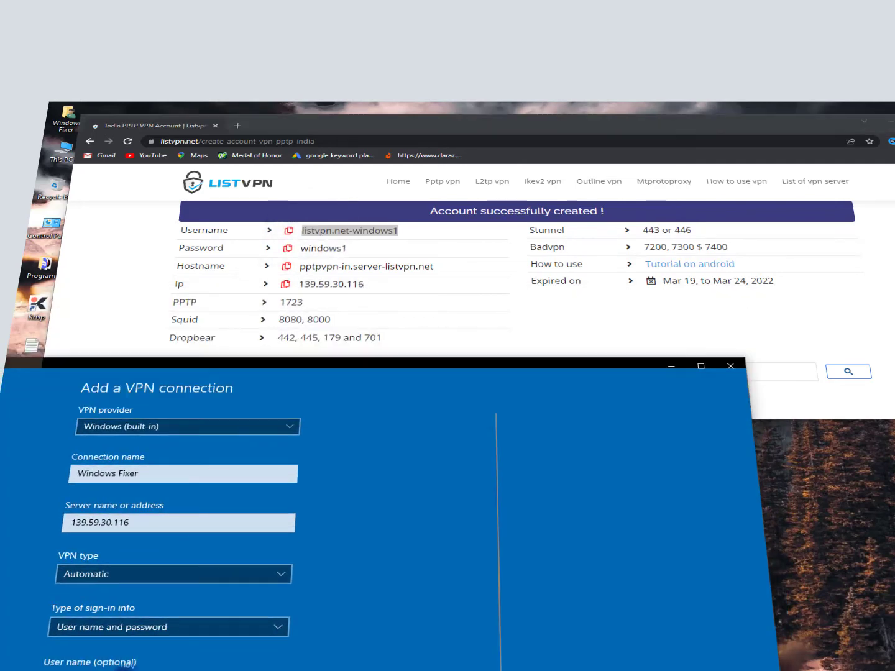
- Enter the account password, save the Windows Fixer VPN, and expand its entry
left_click(286, 247)
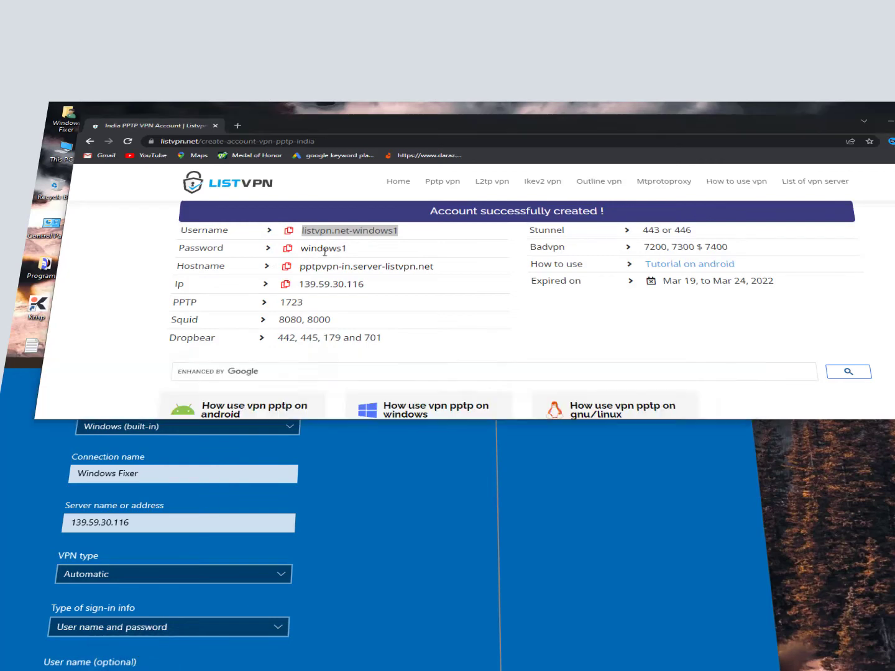
key("alt+Tab")
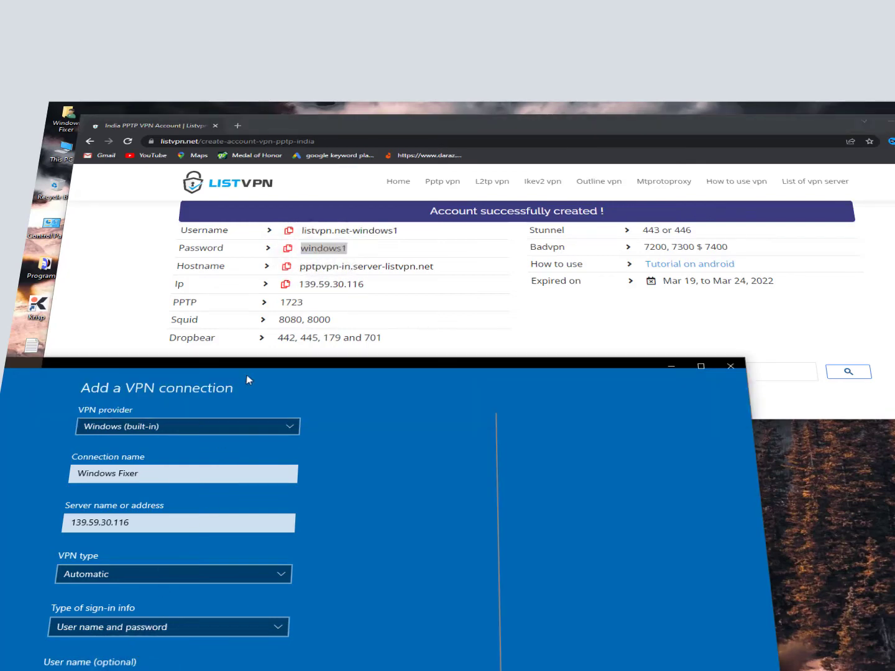
left_click_drag(246, 380, 305, 185)
scroll(355, 355, "down", 1)
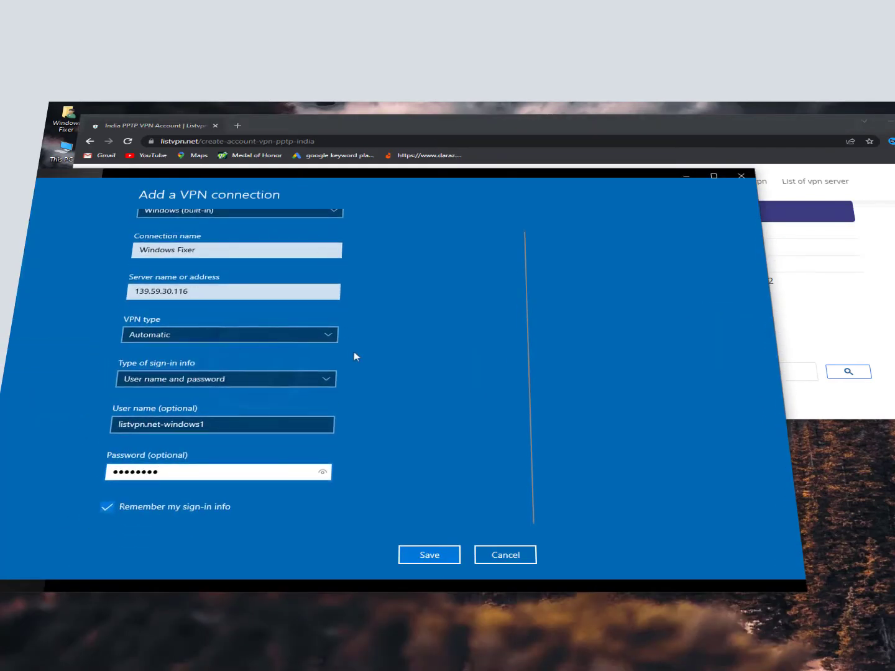
left_click(427, 554)
left_click(184, 261)
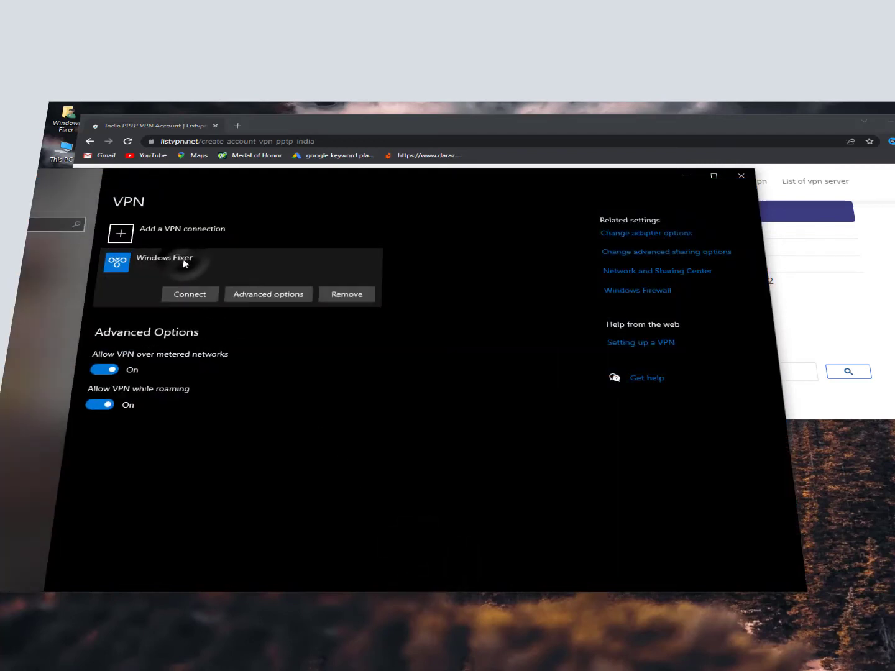
- Connect the Windows Fixer VPN, then close Settings and return to the desktop
left_click(190, 295)
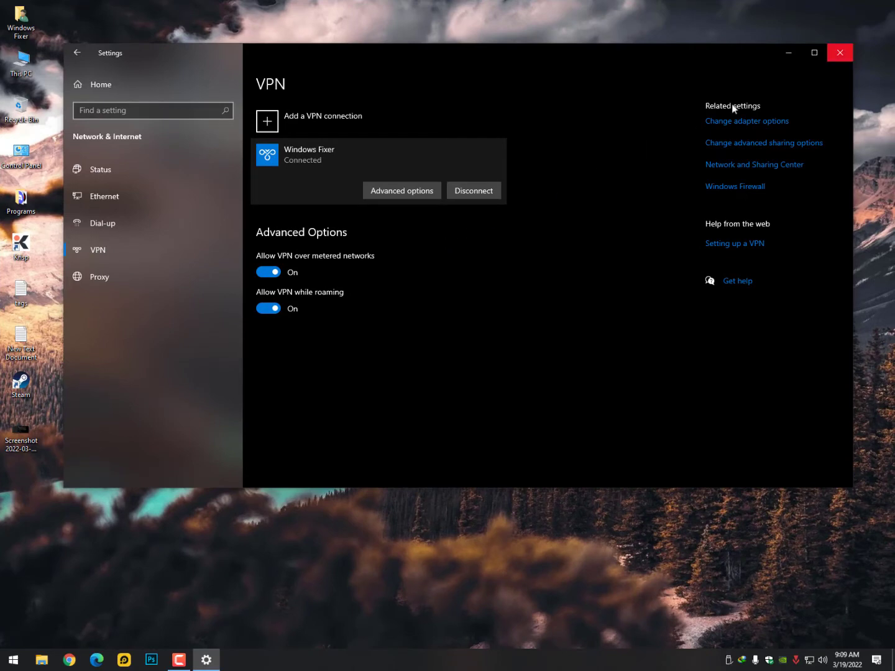
left_click(839, 53)
left_click(13, 659)
left_click(154, 10)
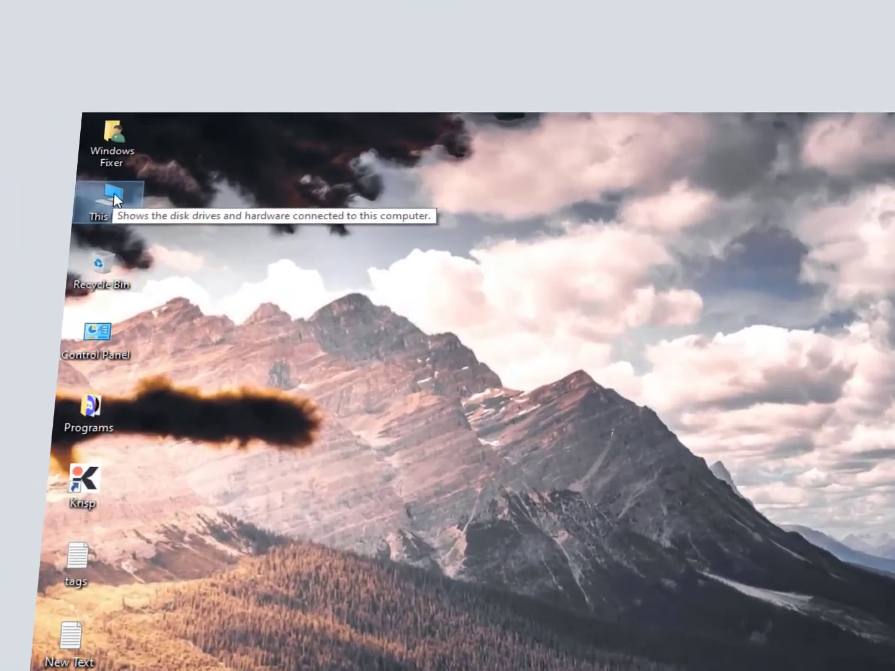
- Open Device Manager from This PC's Properties and expand Network adapters
right_click(26, 63)
left_click(206, 440)
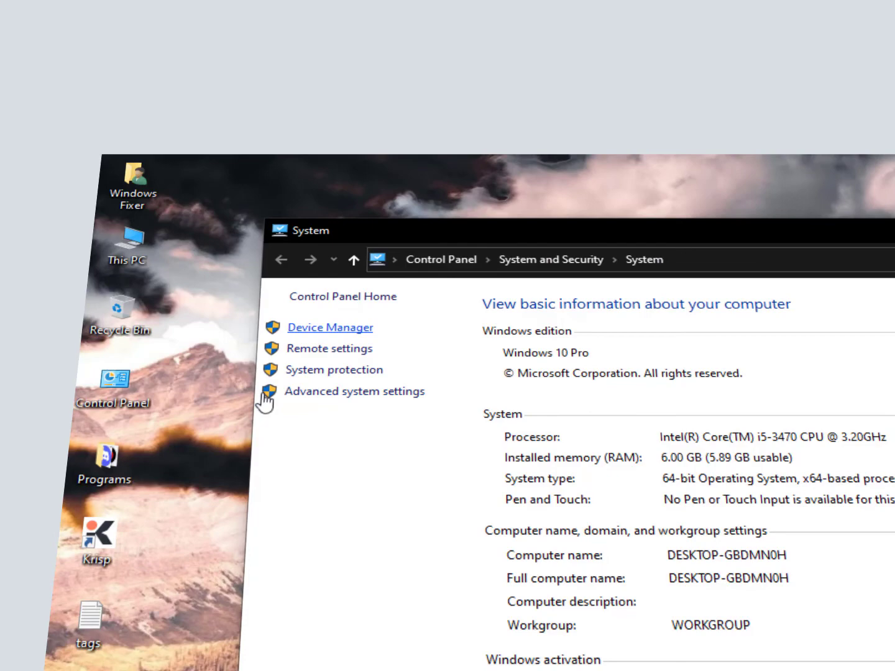
left_click(329, 328)
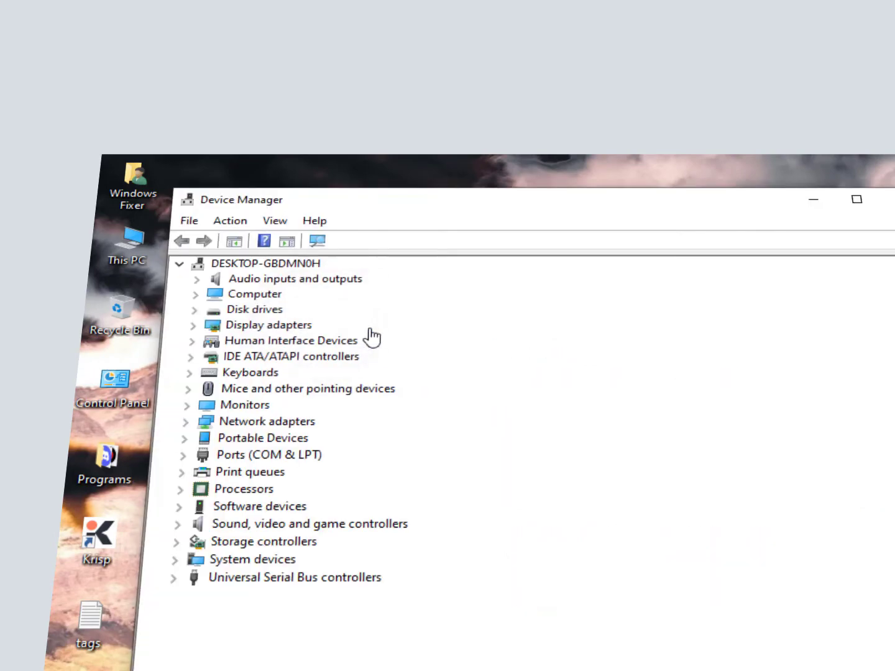
left_click(186, 421)
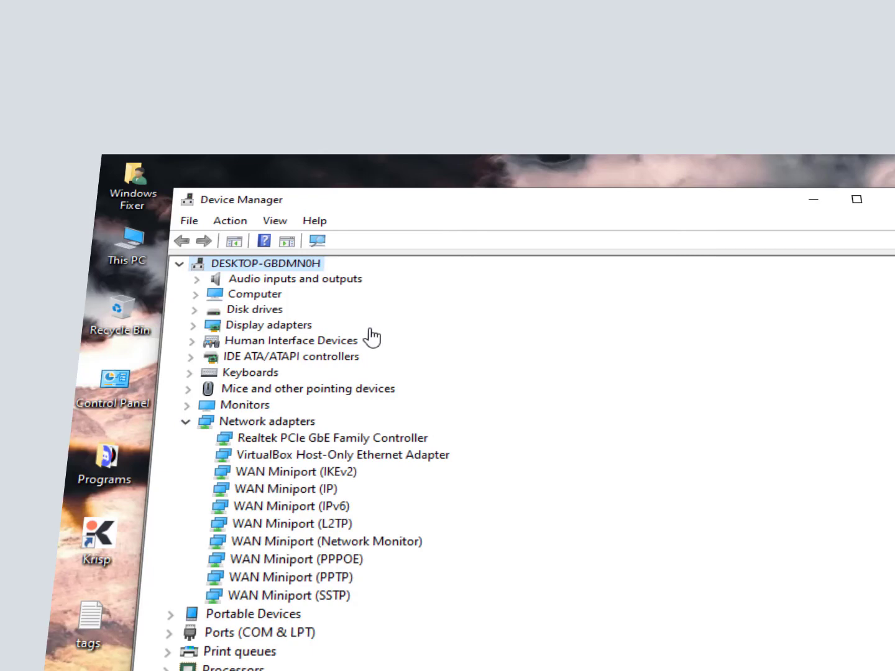
- Browse through the WAN Miniport adapters, then close Device Manager
left_click(288, 595)
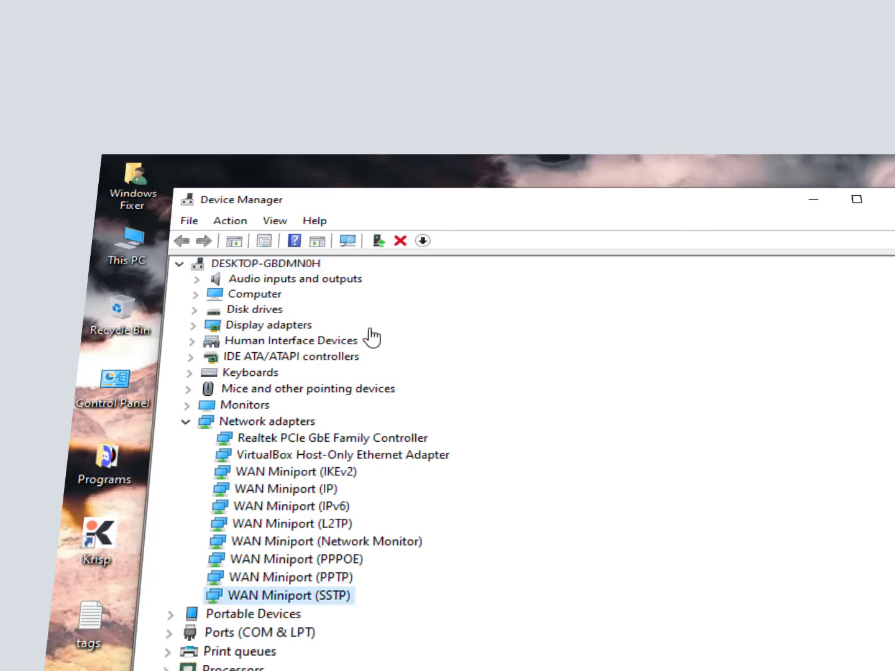
key("Up")
key("shift+Up")
key("Up")
key("Up")
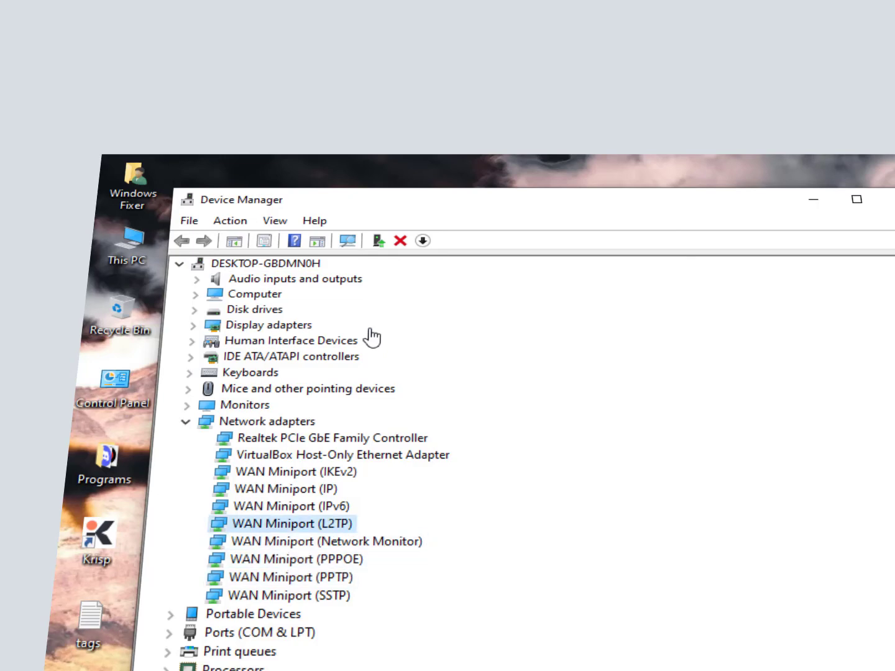
key("Up")
key("Up")
key("Up")
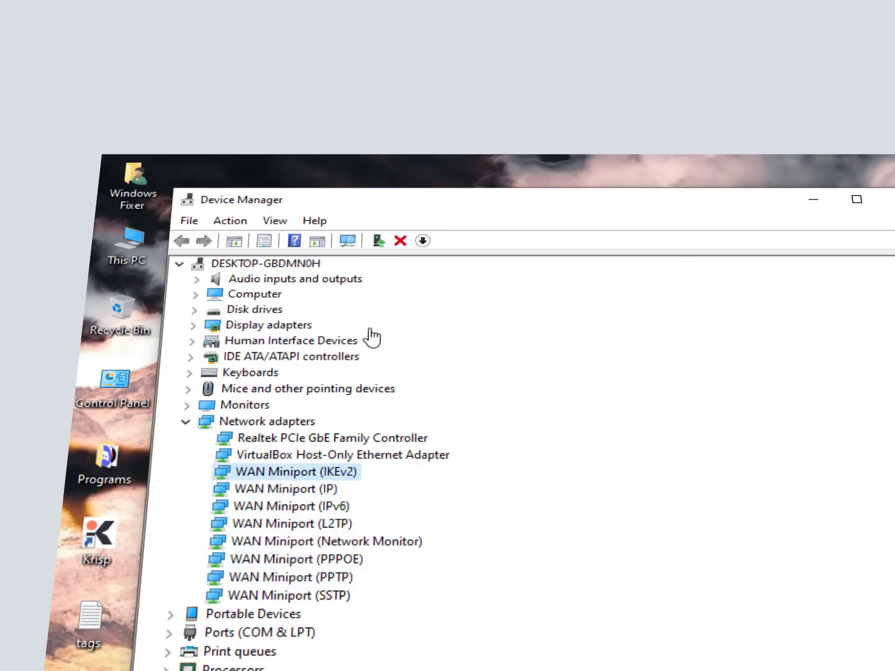
key("Up")
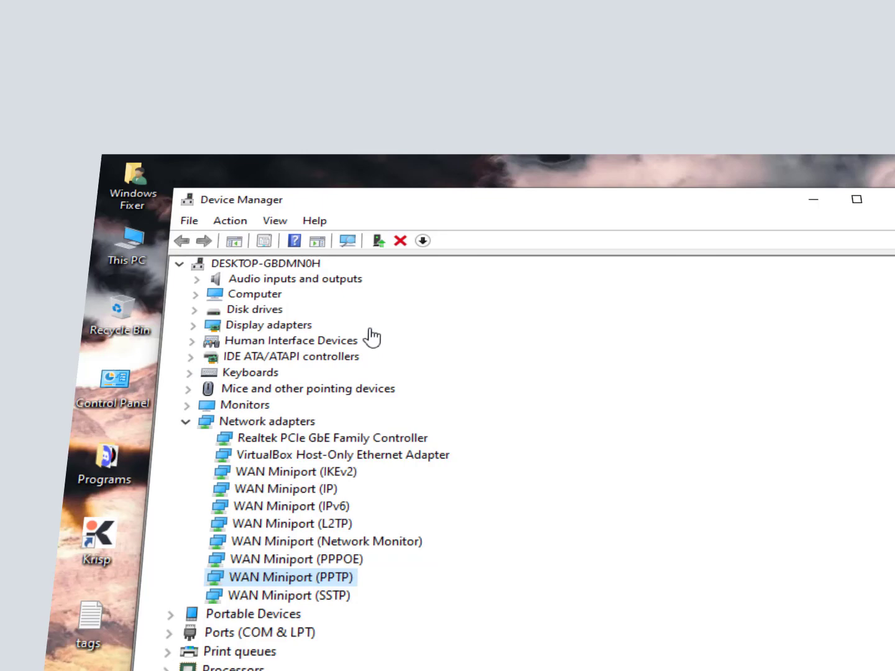
key("Up")
key("Up")
key("Up")
key("Up")
key("Up")
key("Up")
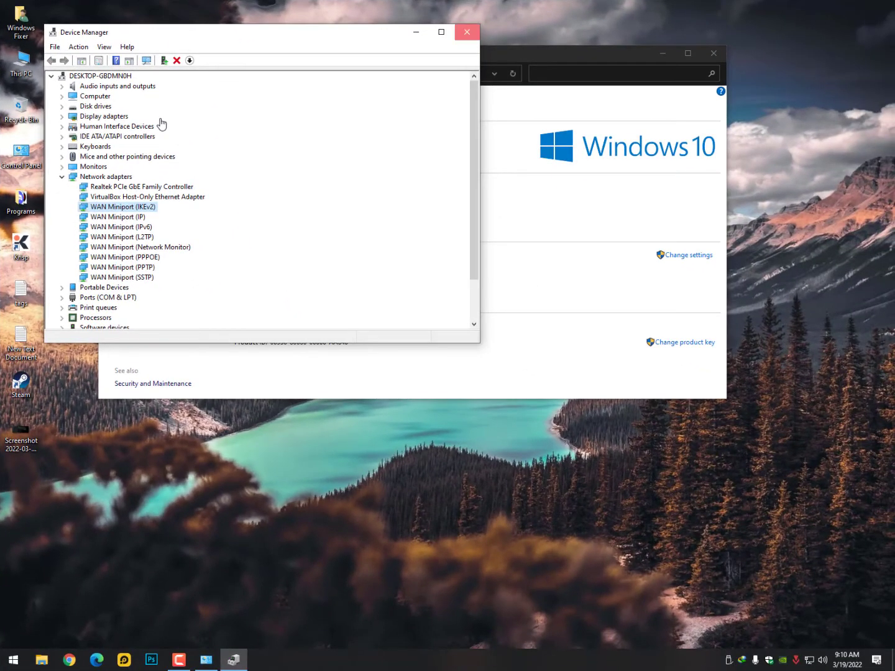
key("alt+F4")
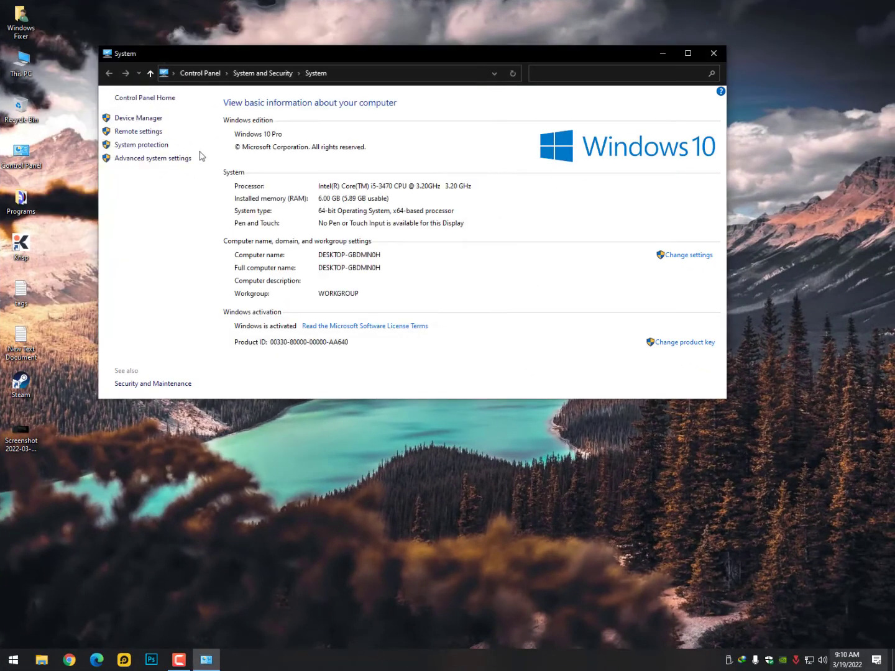
- In the tray network list, select the connected Windows Fixer VPN and choose Disconnect
left_click(809, 660)
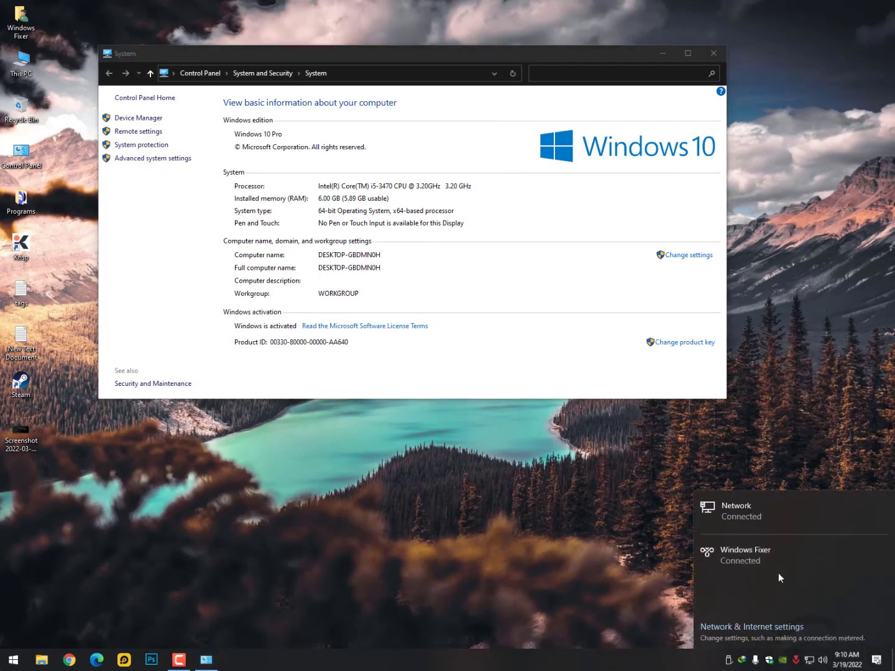
left_click(778, 573)
left_click(830, 584)
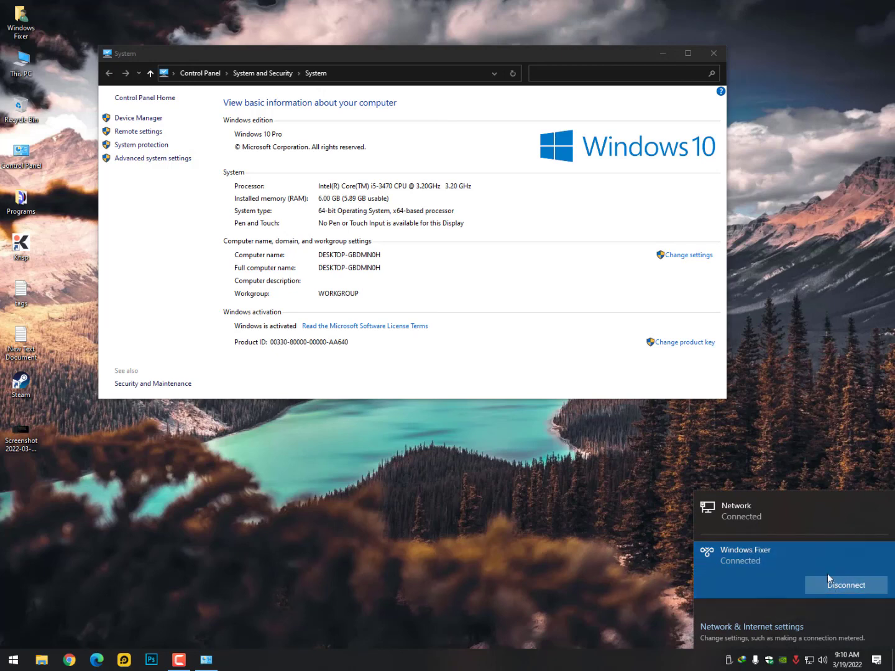